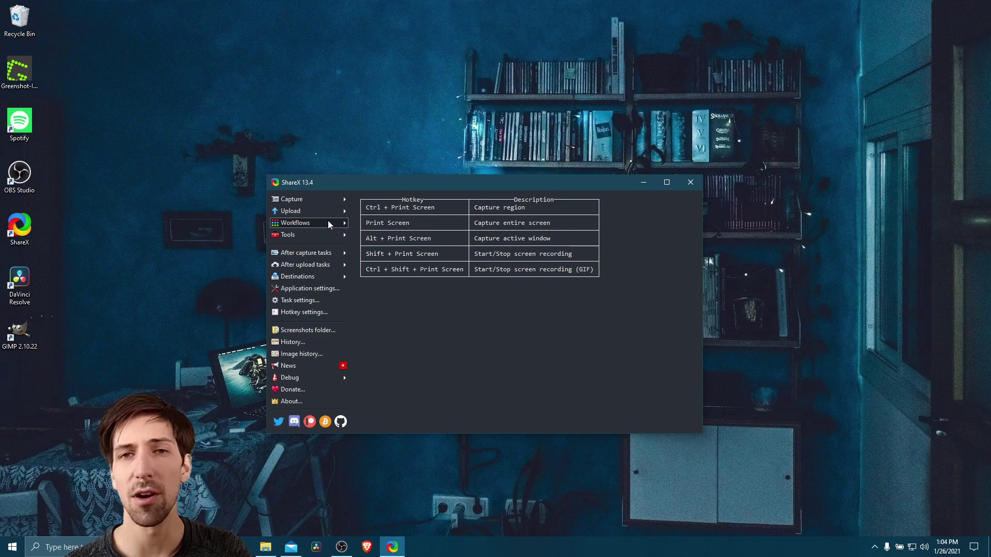
Step: Bring up the Workflows submenu entry for adding workflows from hotkey settings
mouse_move(328, 223)
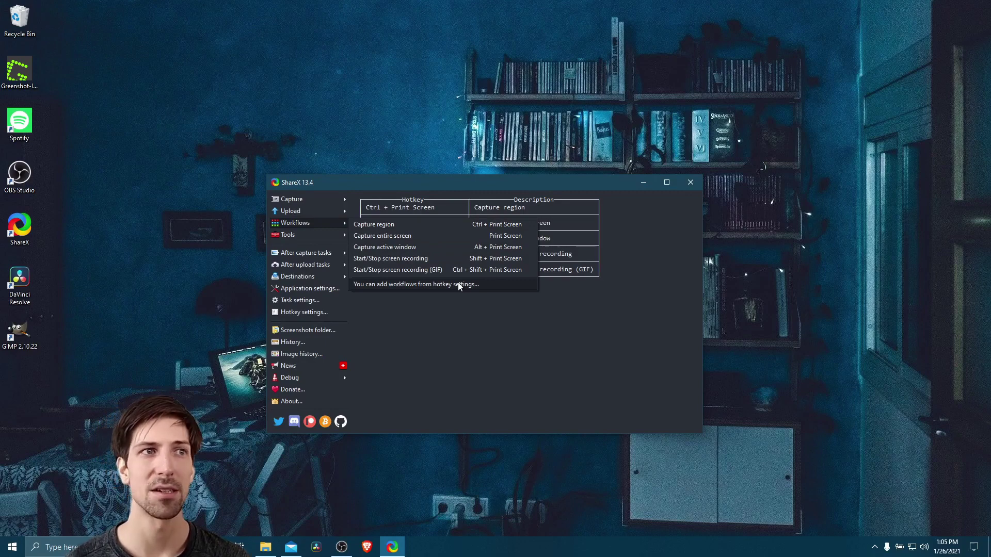
Step: Add a new hotkey entry and list its Screen capture task options
left_click(477, 285)
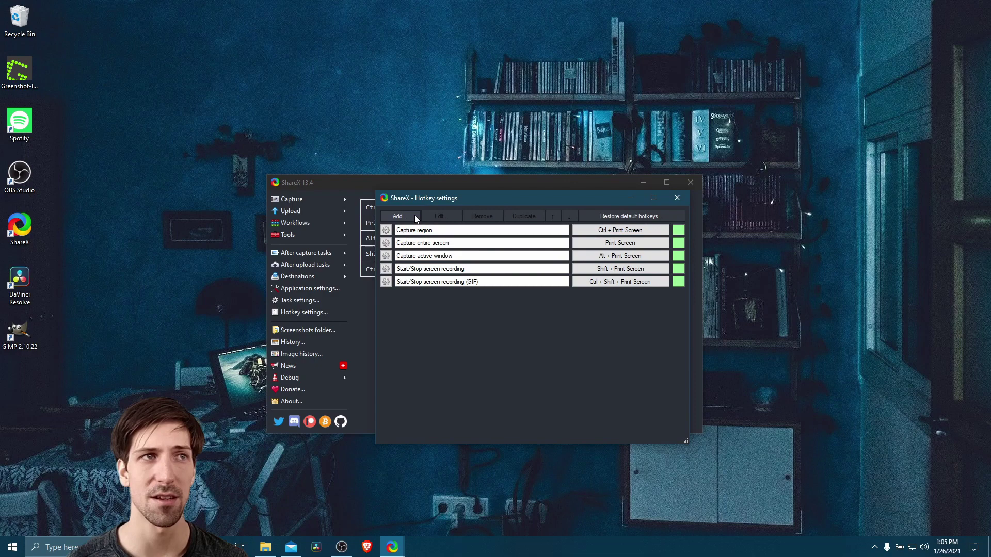
left_click(414, 215)
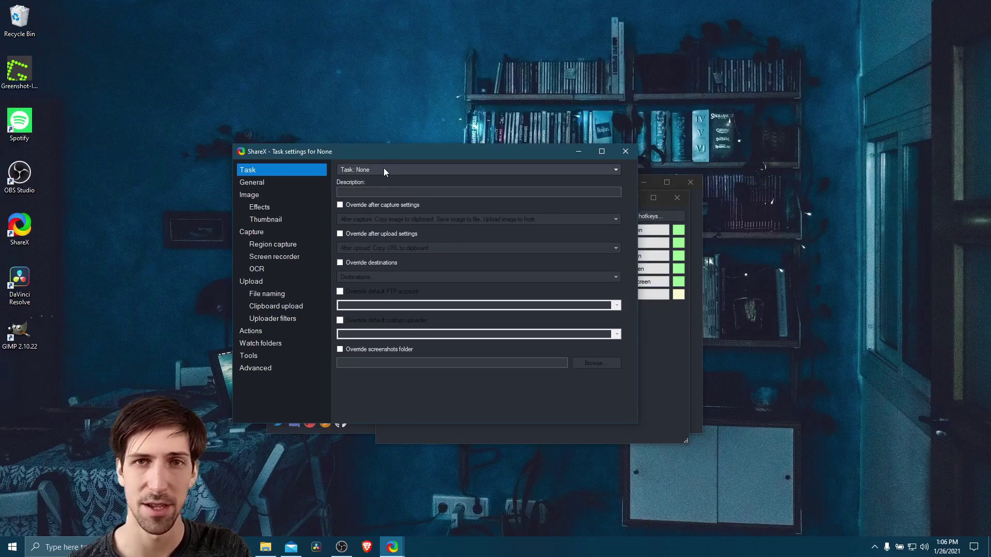
left_click(384, 170)
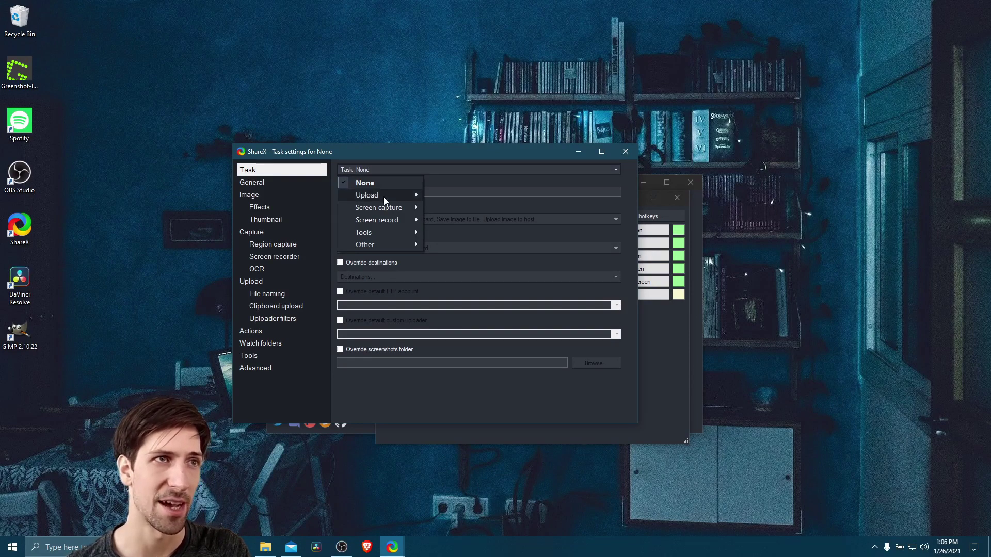
mouse_move(393, 208)
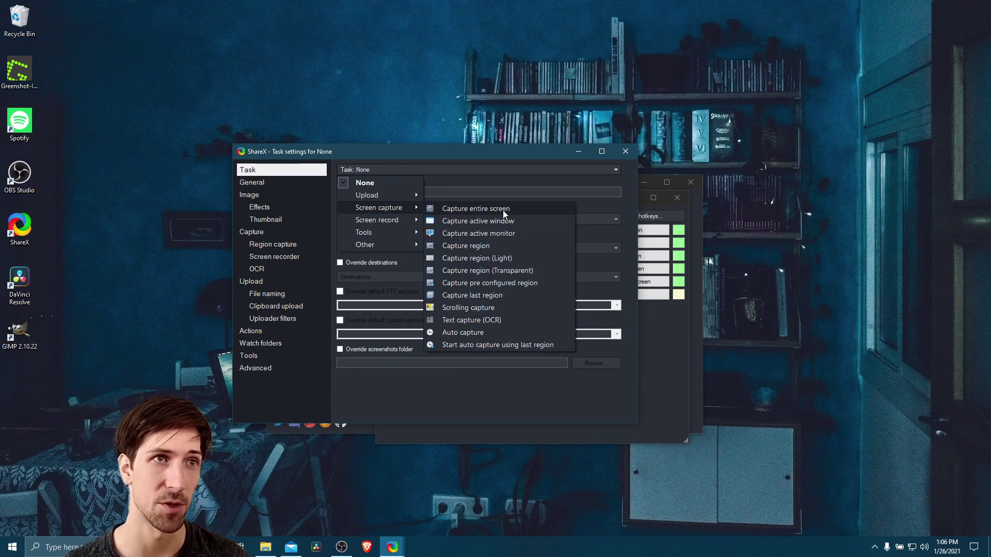
Step: Set the task to Capture region, described as 'Capture Upload and Shorten URL for Screen Capture'
left_click(522, 246)
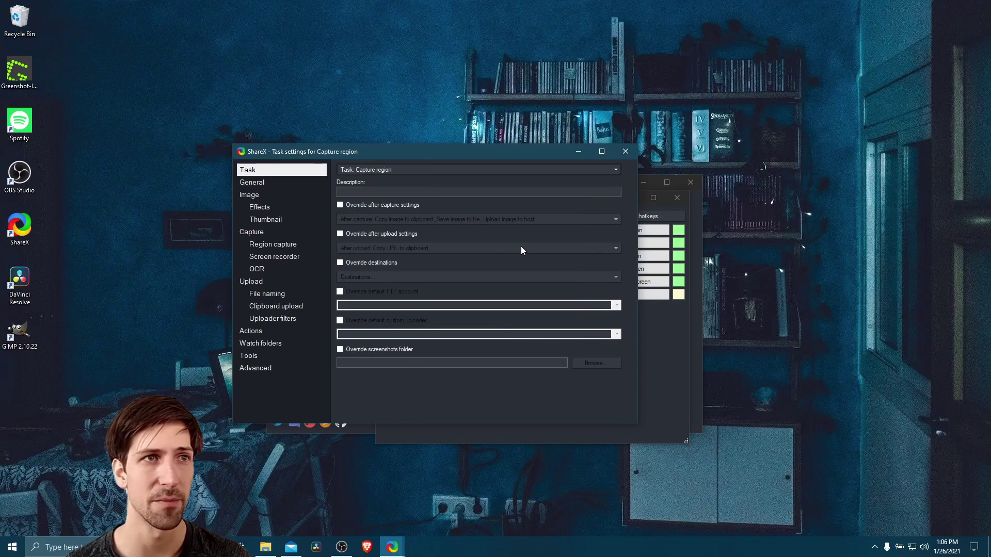
left_click(446, 193)
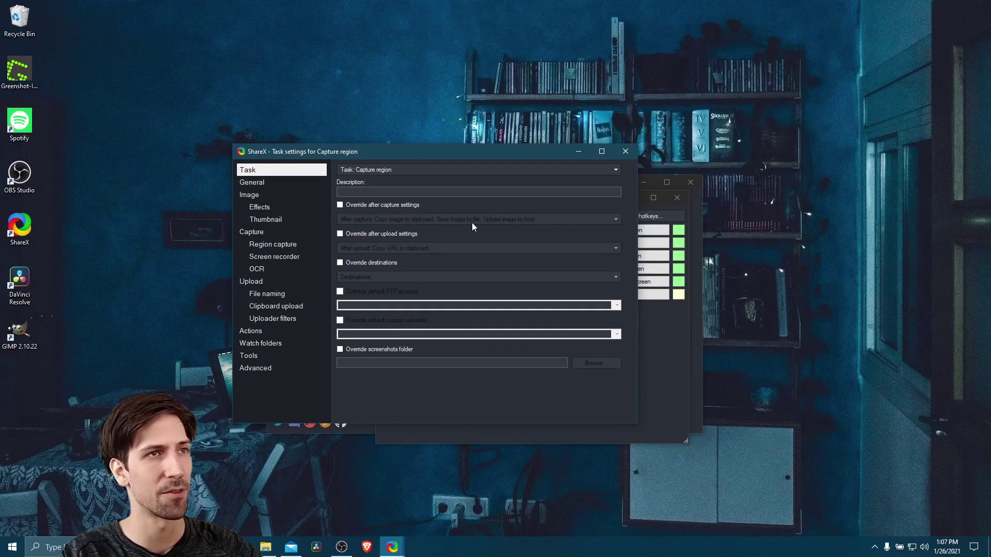
type("Capture Uplaod")
key("BackSpace")
key("BackSpace")
key("BackSpace")
type("oad and Shorten")
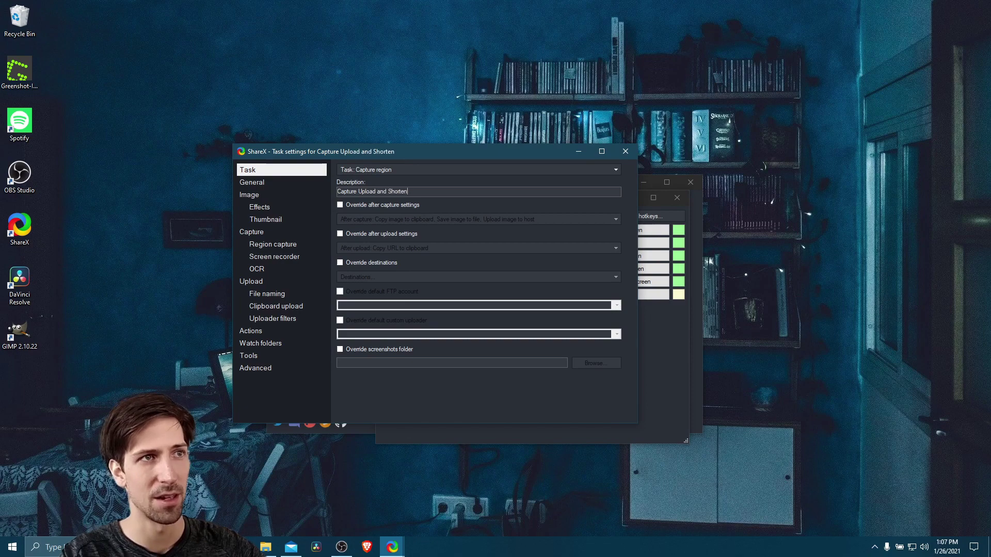
type(" URL for Screen Capture")
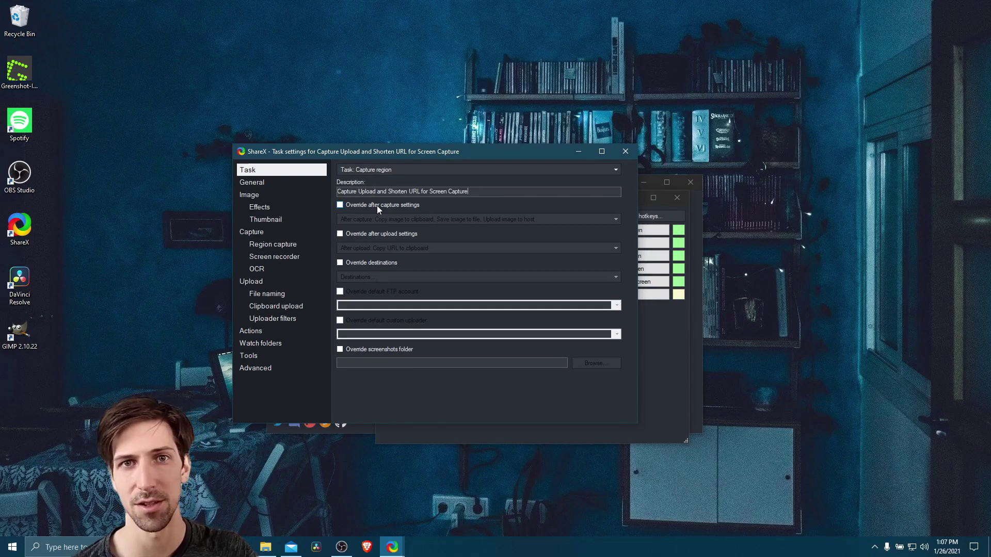
Step: Override after-capture tasks: drop Copy image to clipboard and Save image to file, add Delete file locally
left_click(377, 205)
left_click(411, 219)
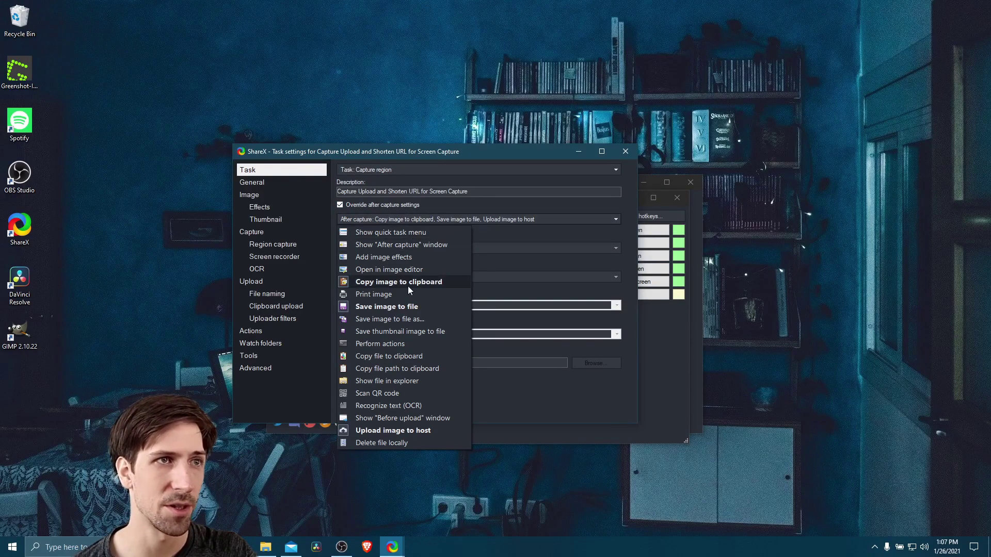
left_click(452, 283)
left_click(419, 219)
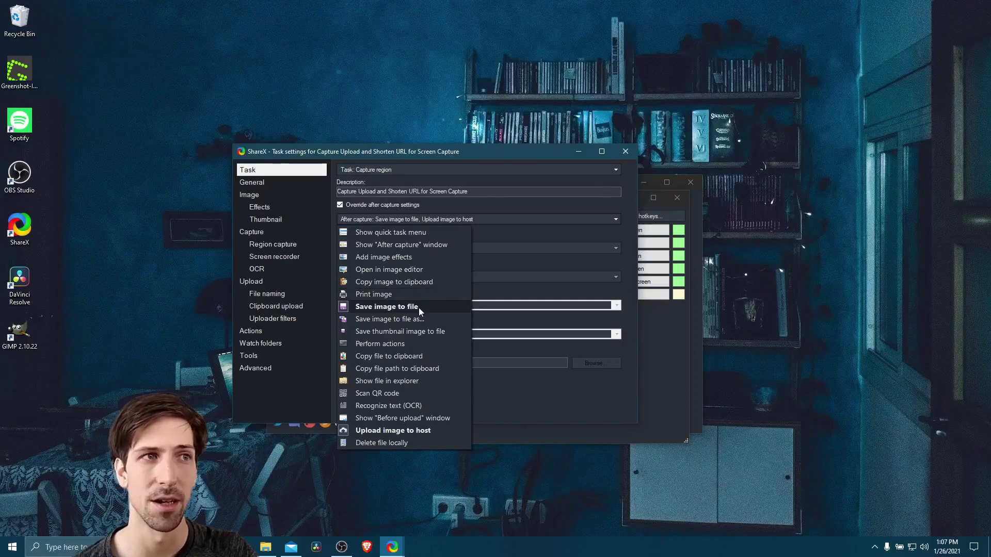
left_click(419, 308)
left_click(408, 216)
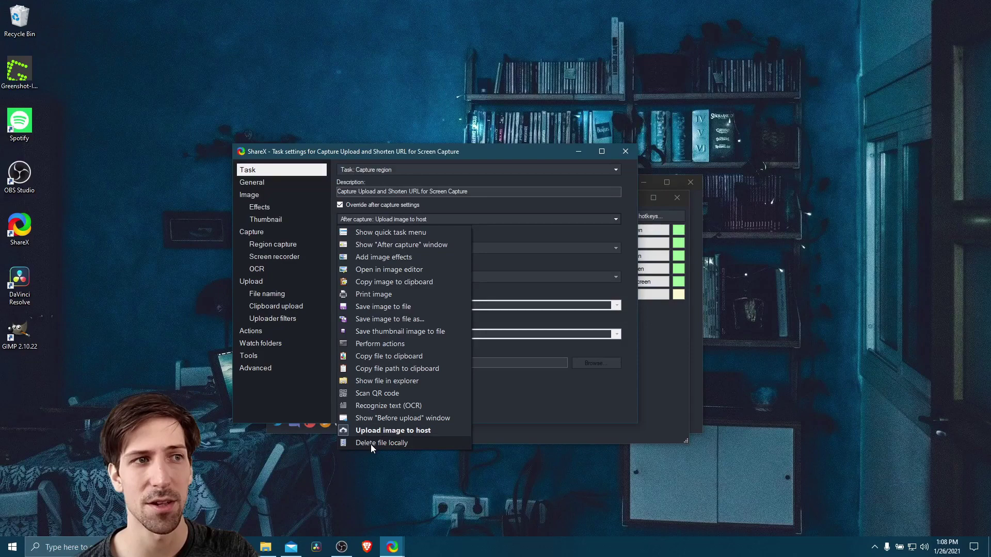
left_click(409, 444)
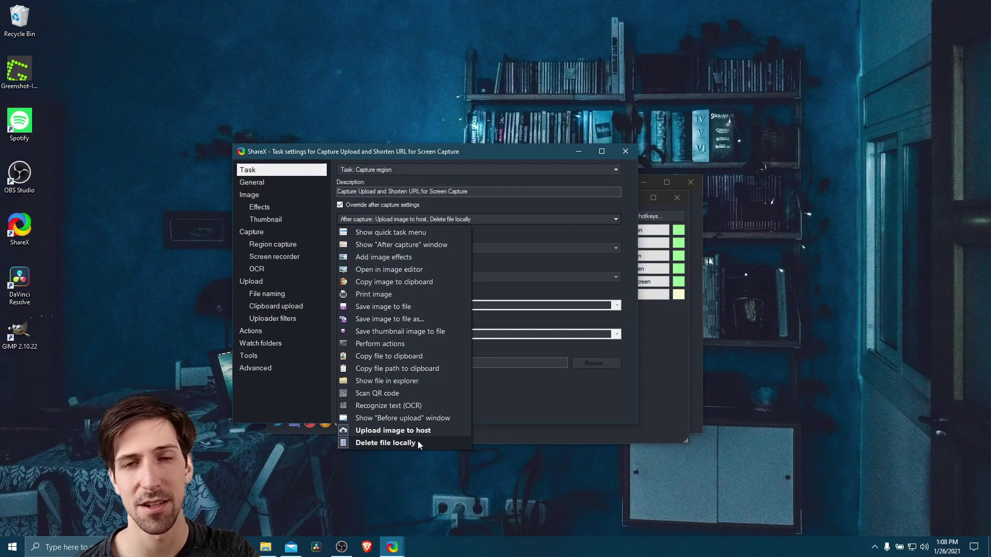
left_click(550, 392)
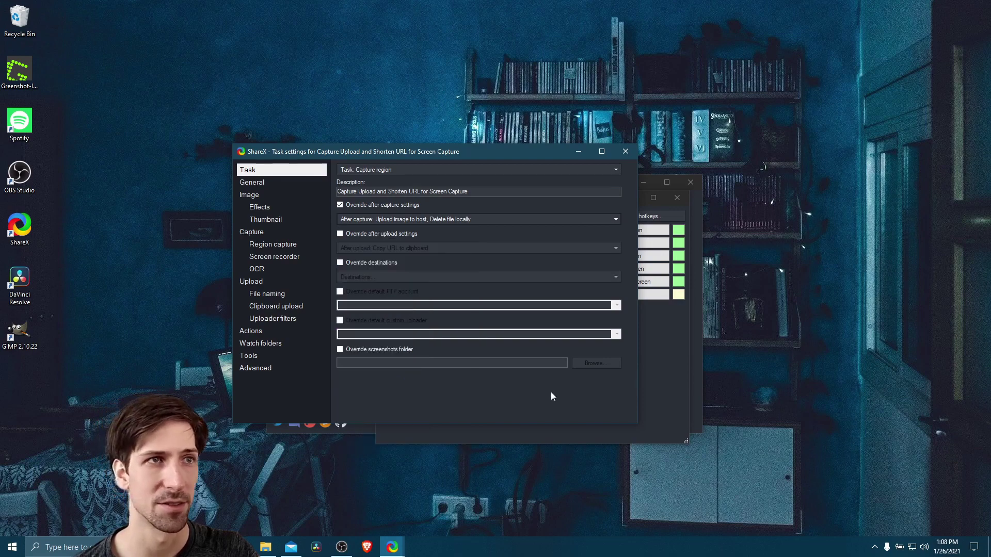
Step: Override after-upload tasks, adding Shorten URL alongside copying the URL to clipboard
left_click(375, 234)
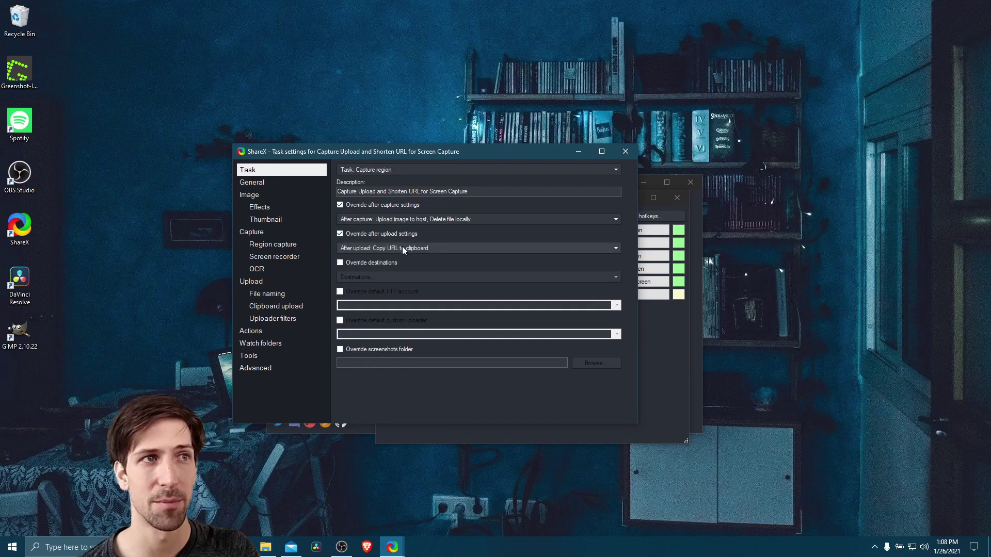
left_click(403, 249)
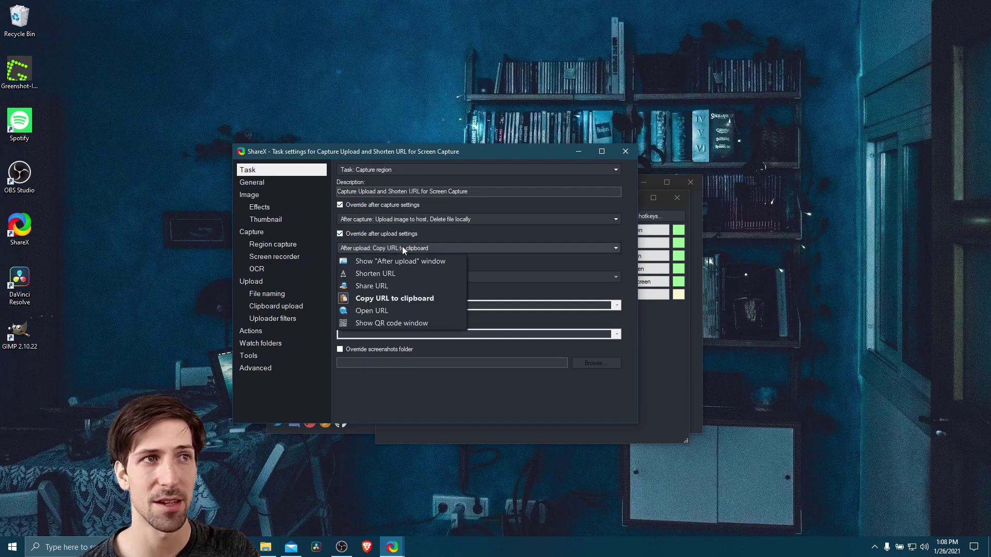
left_click(420, 275)
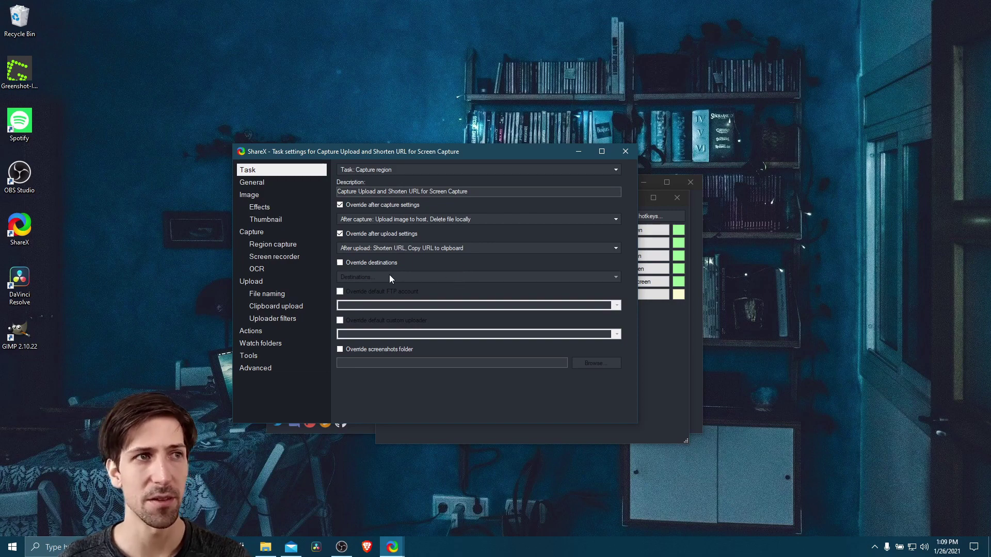
Step: Override destinations, keeping Imgur as image uploader and bit.ly as URL shortener
left_click(340, 263)
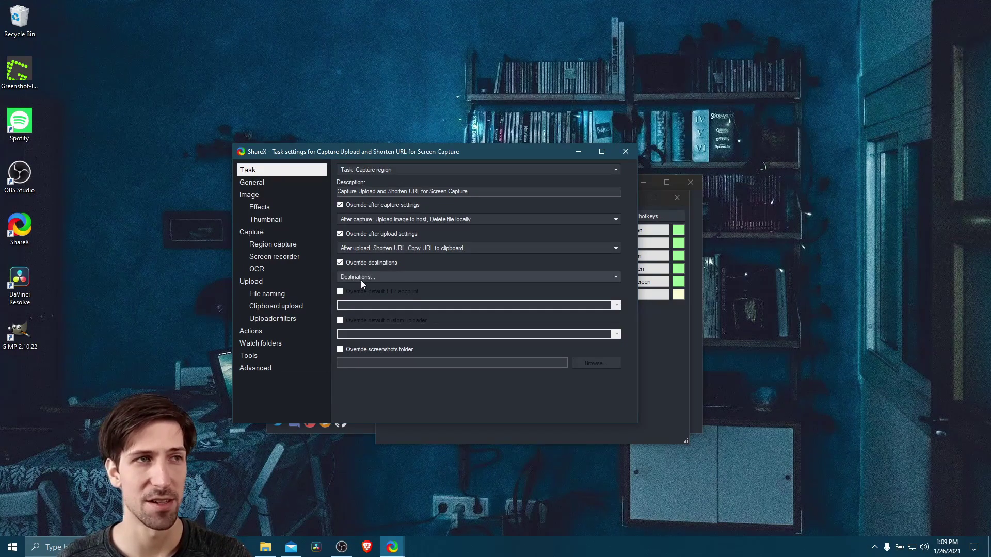
left_click(360, 280)
mouse_move(360, 291)
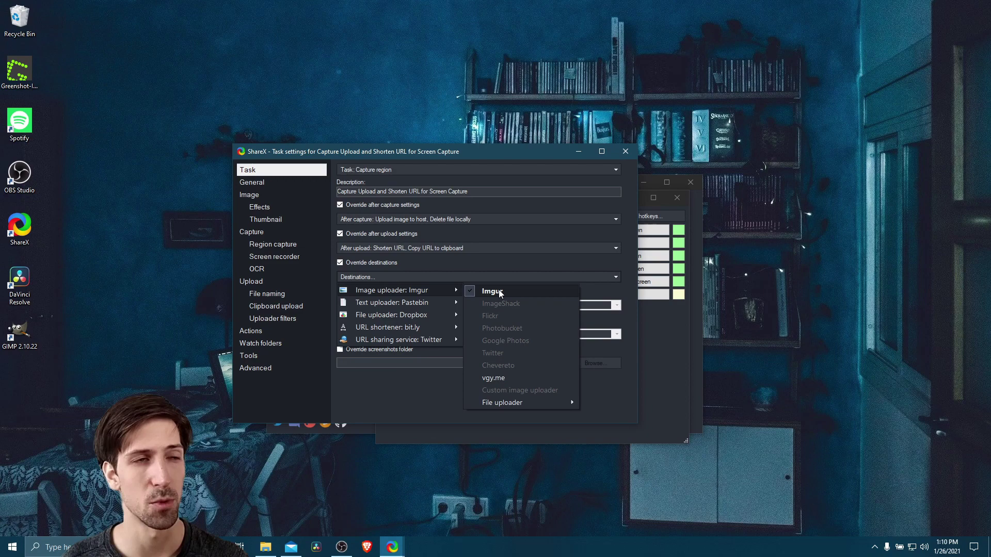
mouse_move(430, 326)
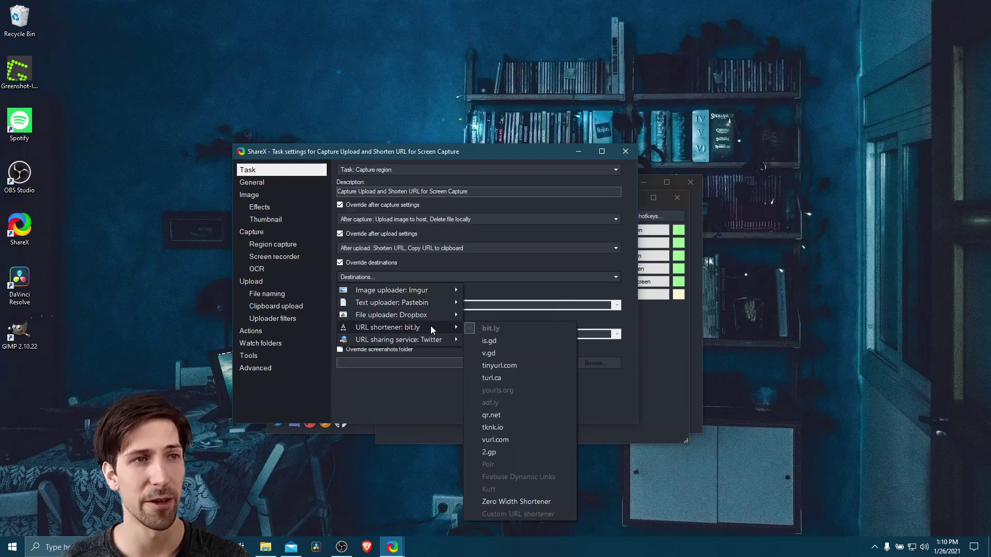
left_click(485, 327)
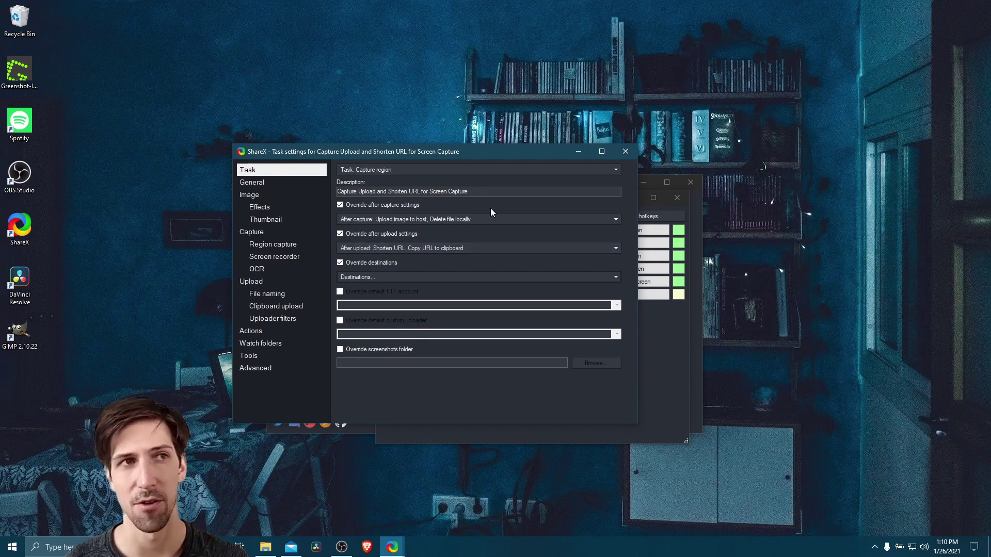
Step: Bind the new workflow to Ctrl+Shift+Alt+Q and close Hotkey settings
left_click(624, 151)
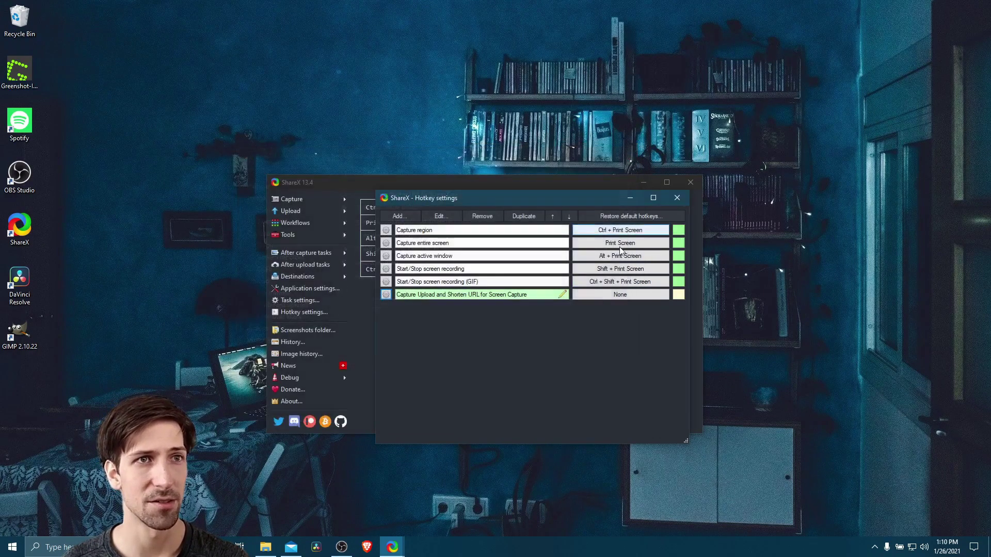
left_click(625, 299)
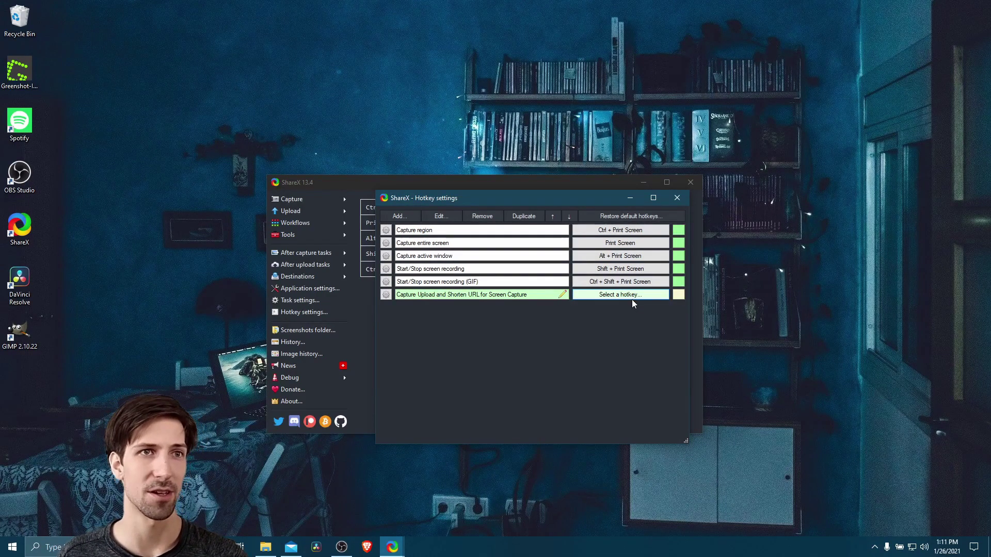
key("ctrl+alt")
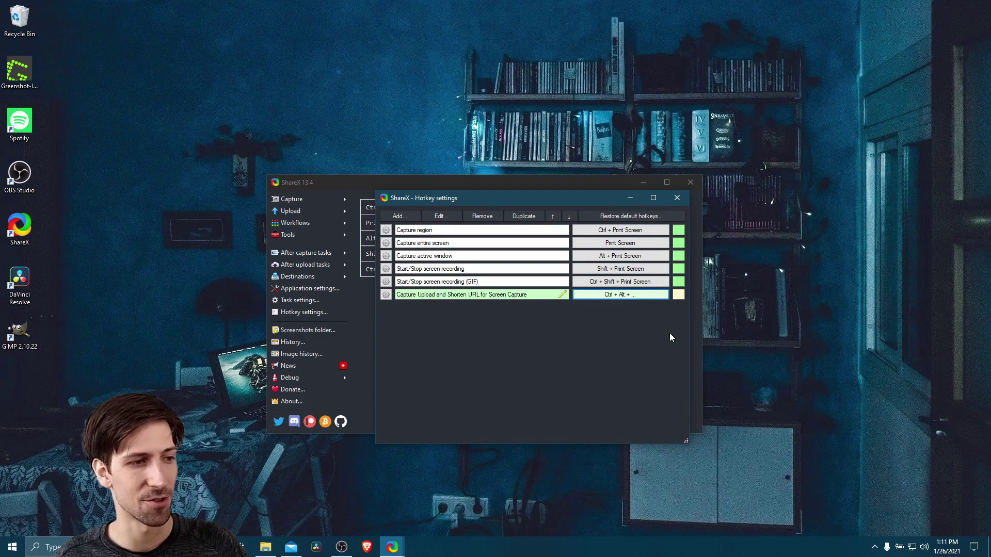
key("ctrl+alt+shift+q")
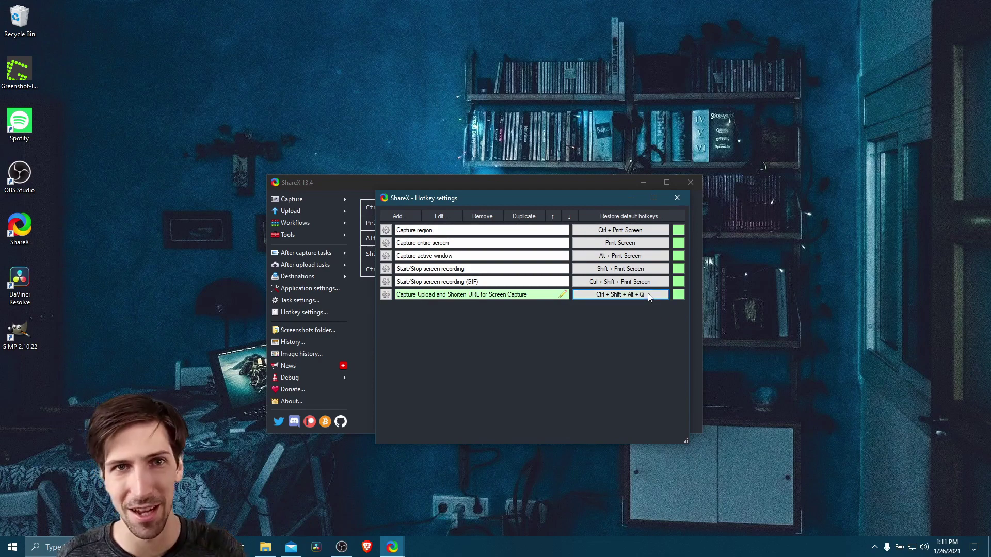
left_click(676, 197)
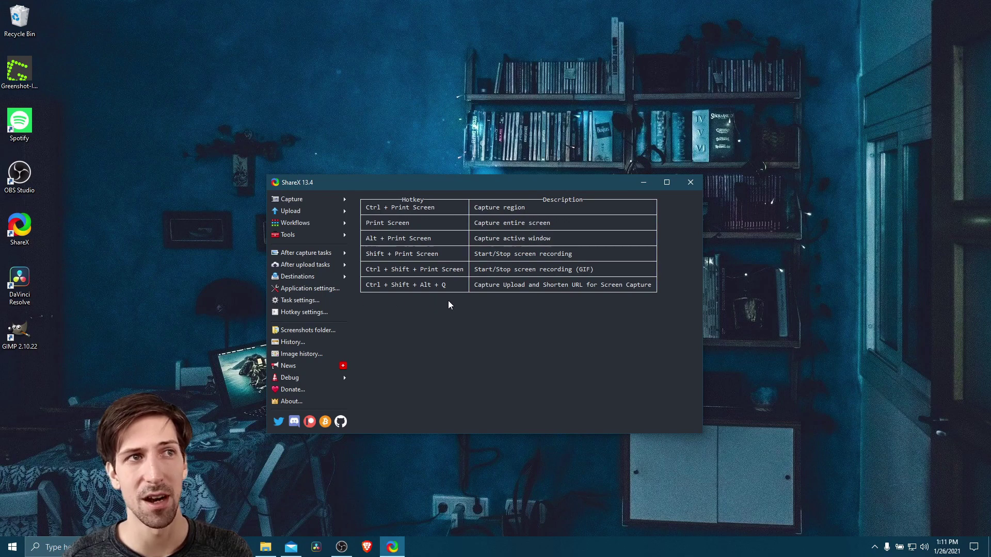
left_click(331, 225)
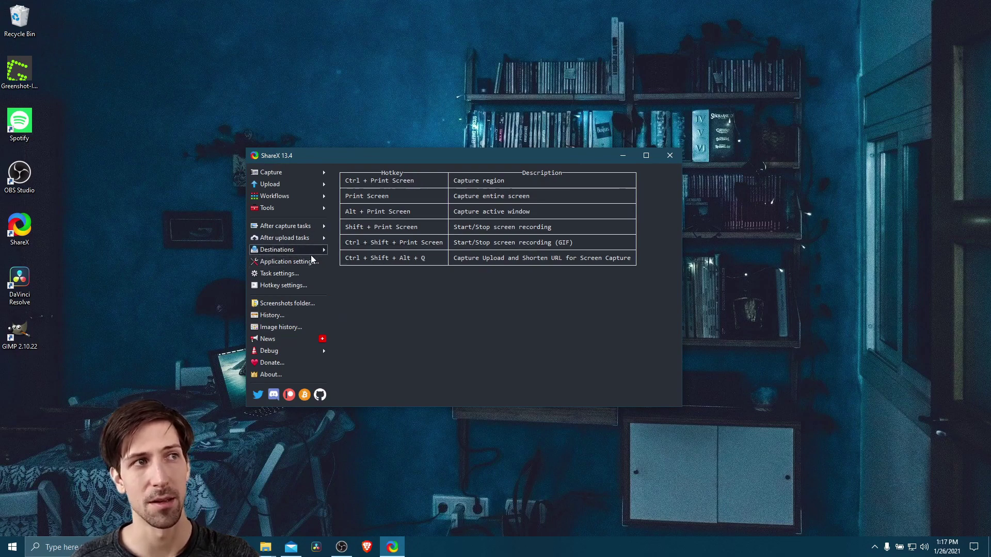
Step: Open Destination settings and confirm the bit.ly URL shortener shows Logged in
mouse_move(311, 252)
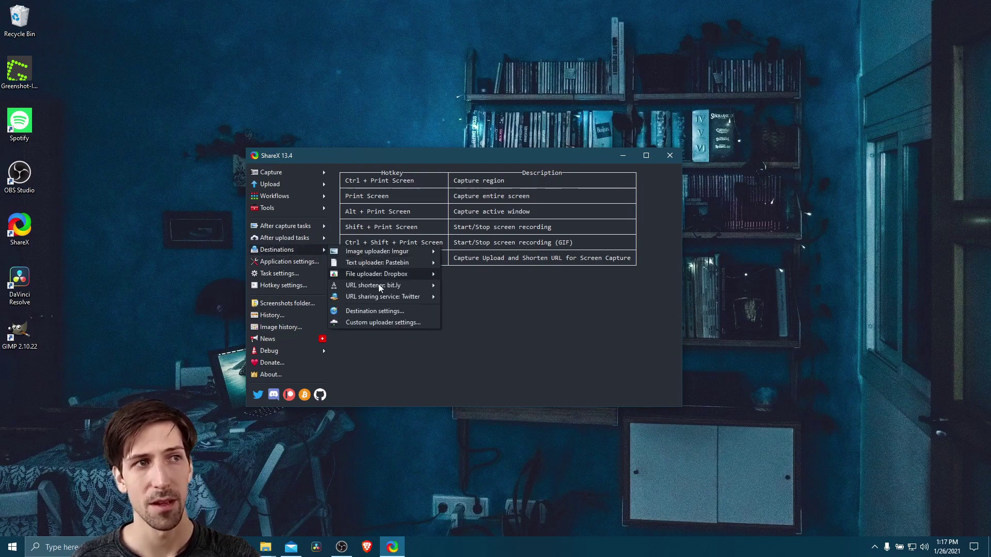
left_click(381, 310)
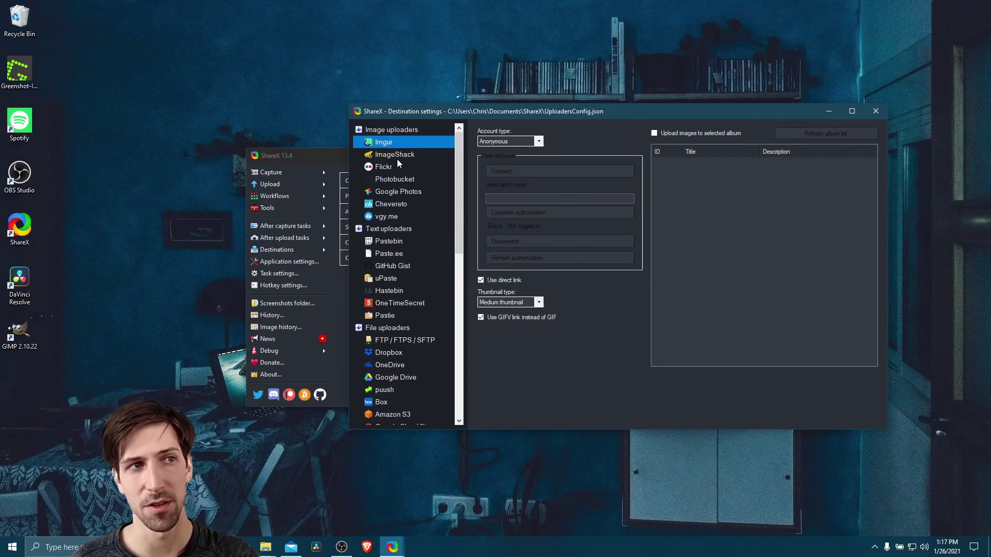
scroll(397, 163, "down", 4)
scroll(398, 170, "down", 7)
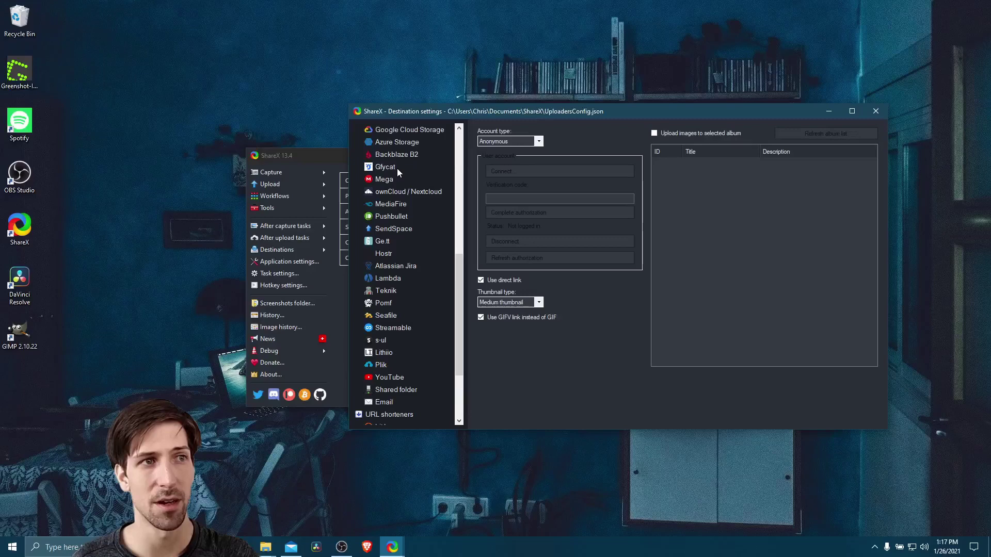
left_click(387, 326)
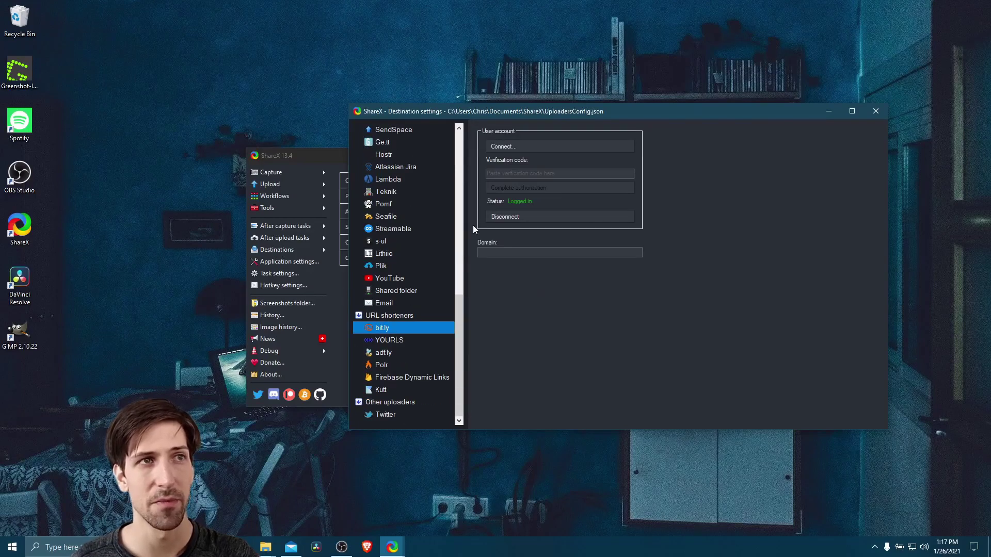
left_click_drag(571, 115, 570, 142)
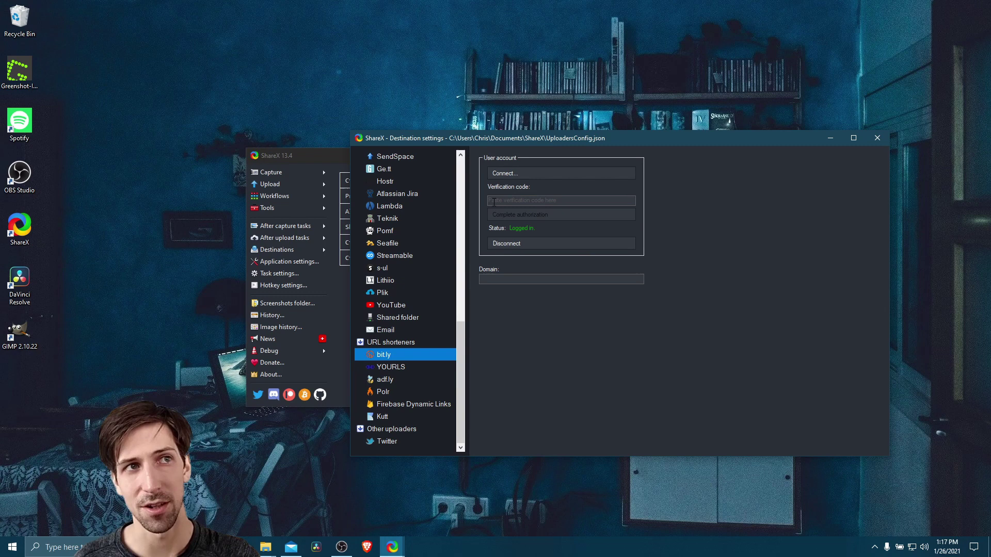
left_click(598, 203)
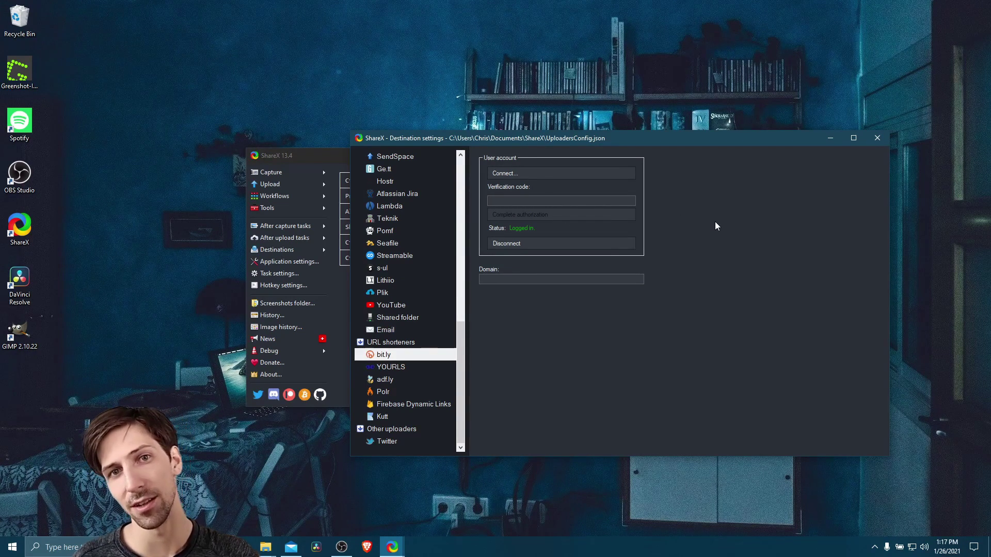
left_click(570, 328)
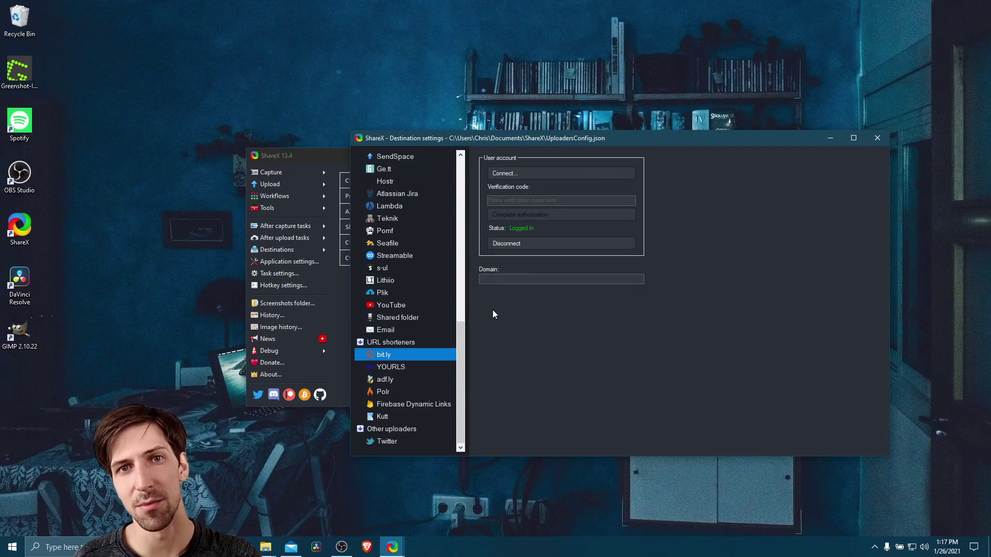
Step: Look over the Google Drive uploader settings, then close Destination settings
scroll(434, 223, "up", 6)
left_click(415, 231)
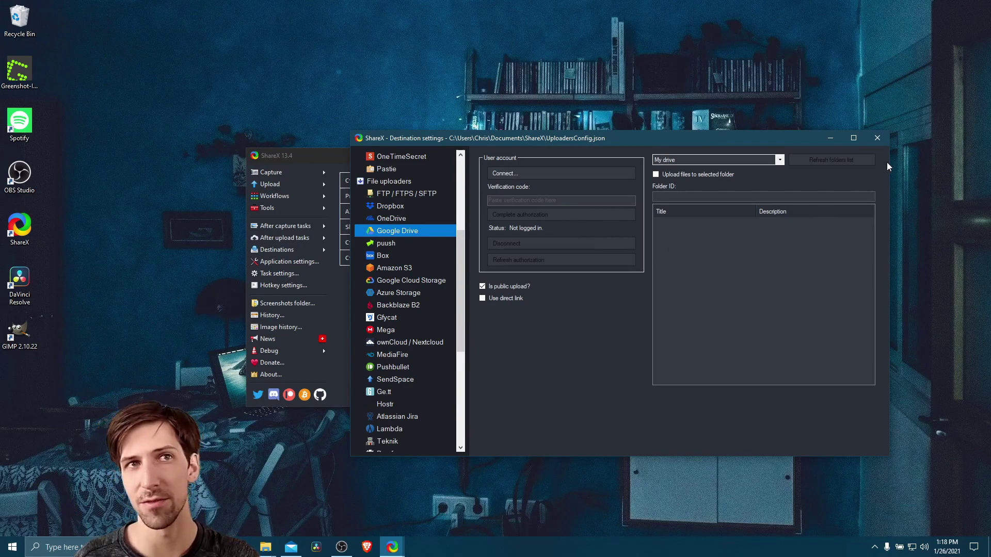
left_click(883, 142)
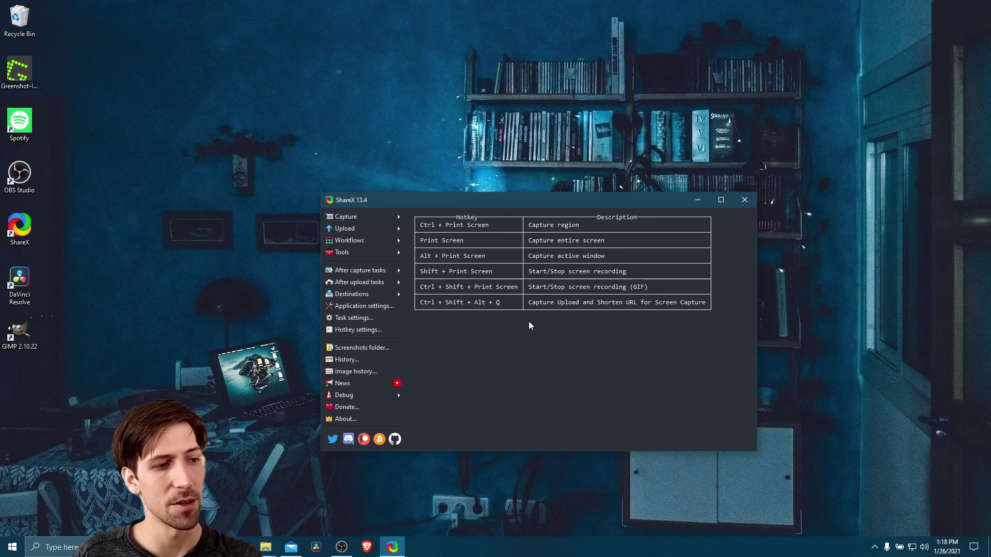
Step: Run the workflow, mark the last hotkey row with a red box and arrow, and capture the table
key("ctrl+Print")
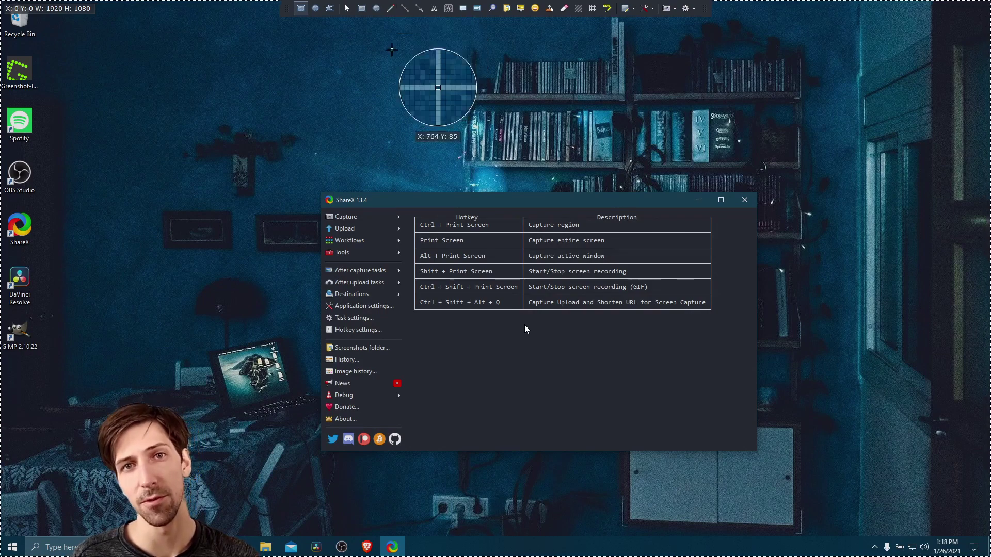
key("r")
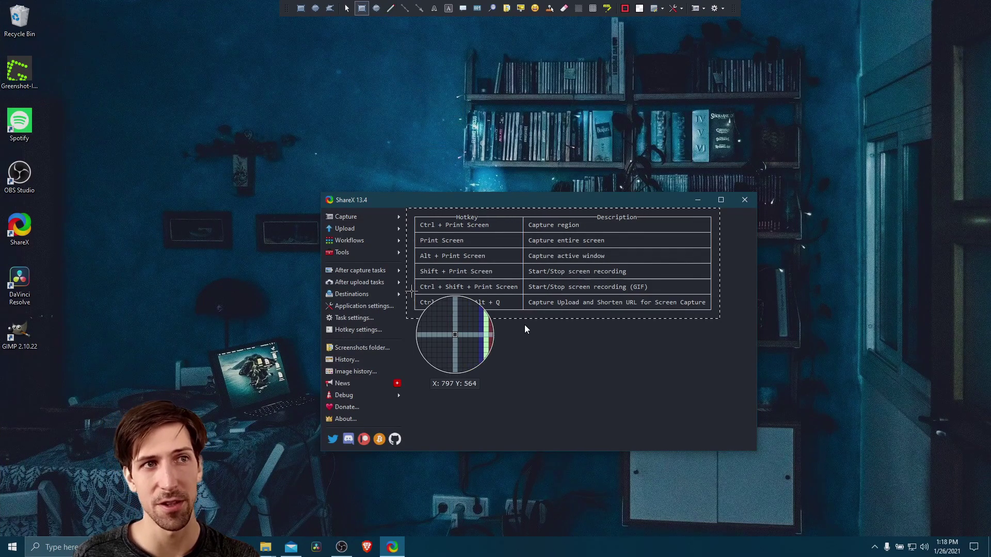
mouse_move(411, 292)
left_mouse_down()
mouse_move(458, 310)
mouse_move(721, 315)
left_mouse_up()
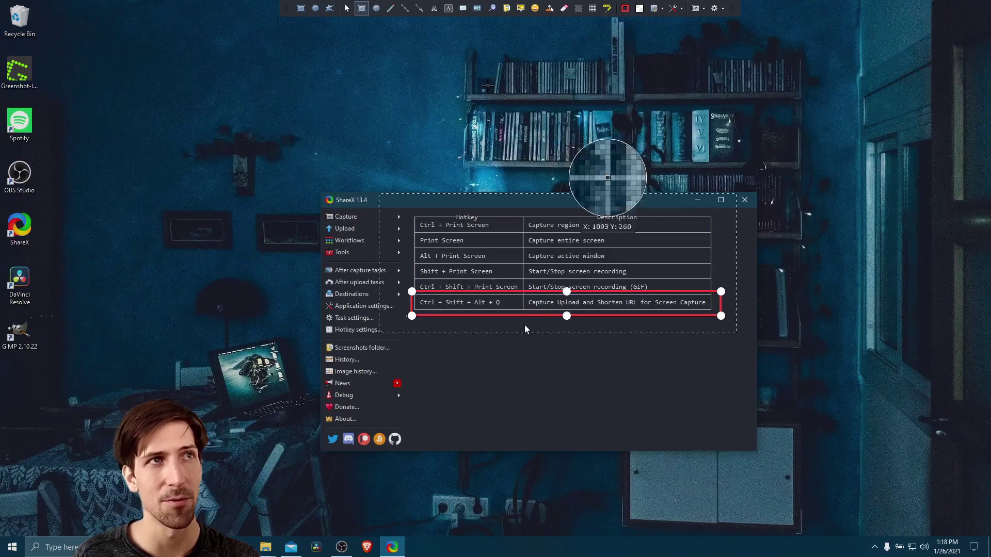
left_click(420, 8)
left_click_drag(692, 457, 618, 322)
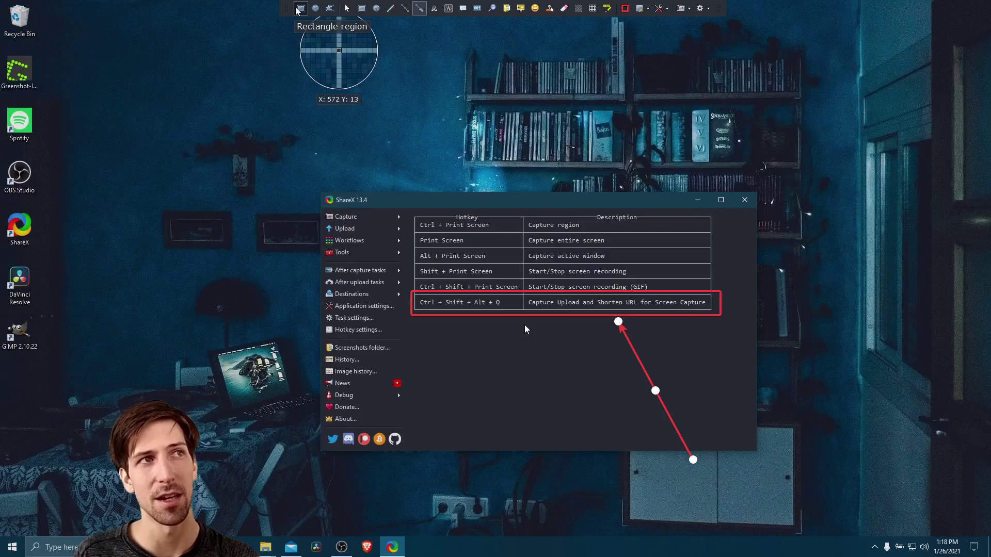
left_click(304, 9)
left_click_drag(255, 163, 830, 490)
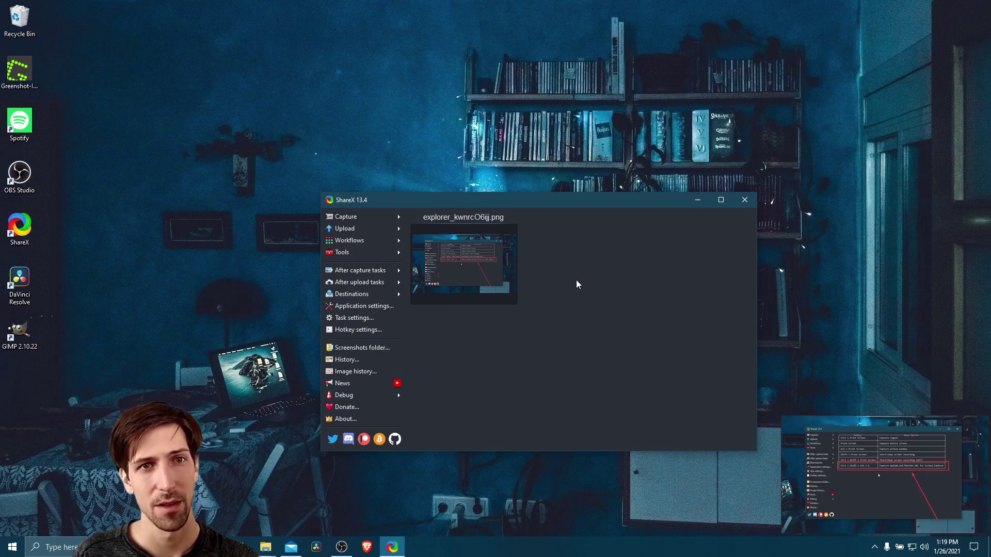
Step: Check the ShareX notification's short URL, then open the Windows Start menu
mouse_move(818, 427)
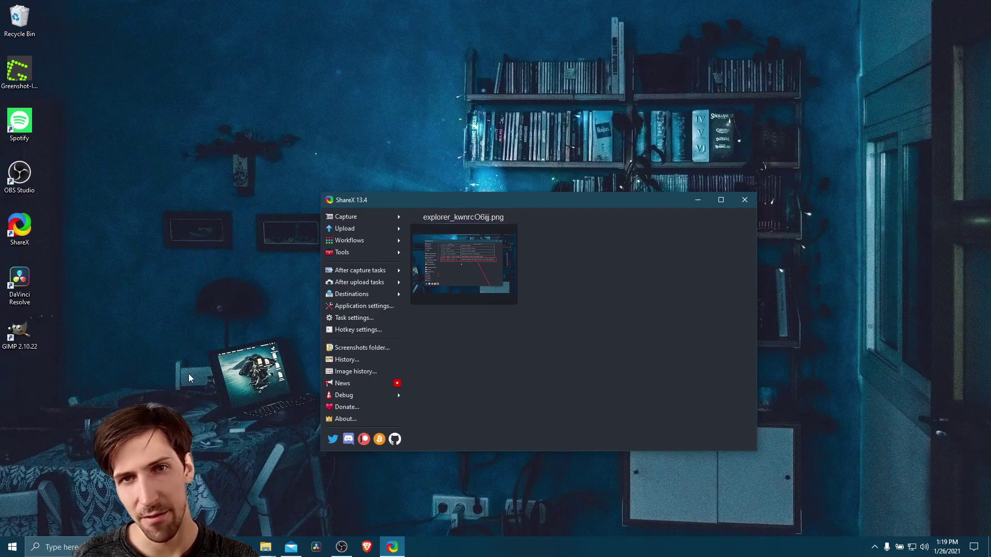
left_click(11, 546)
Step: Launch Notepad from a Start search for 'notepad' and move its window slightly lower
type("notepad")
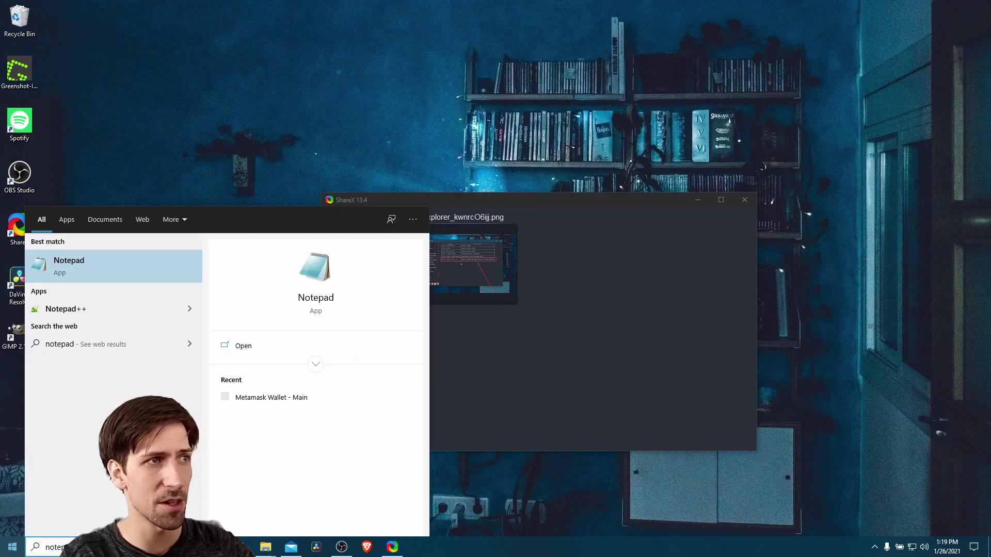
key("Return")
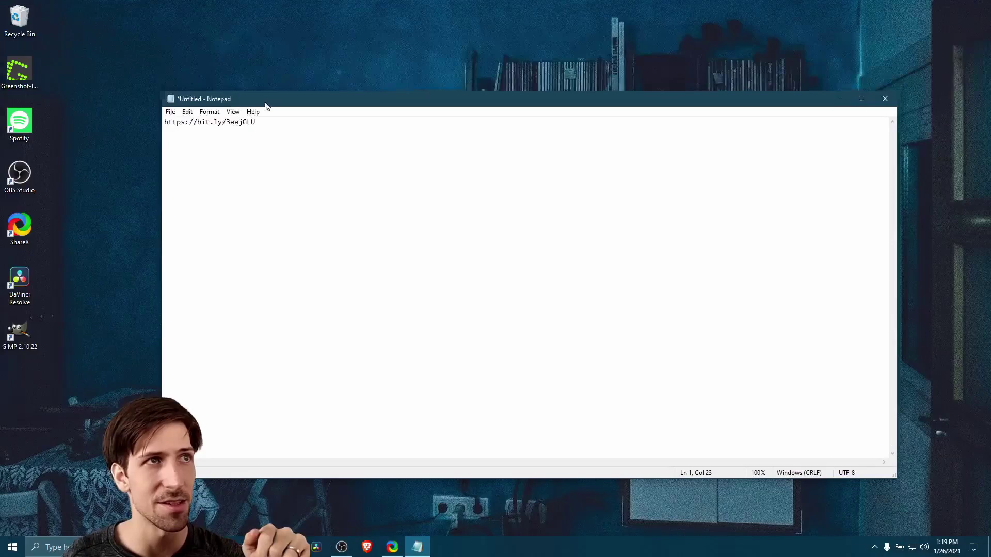
left_click_drag(266, 106, 263, 129)
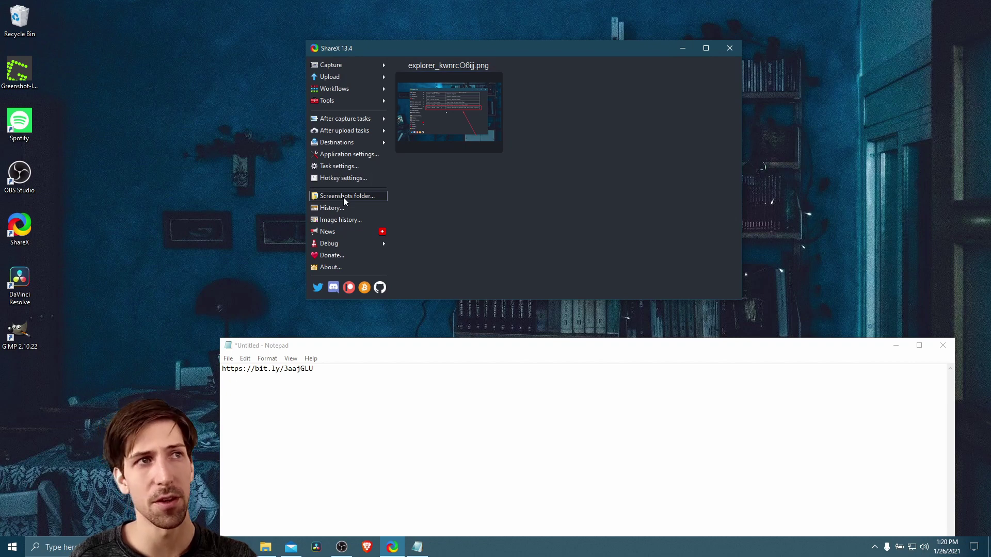
left_click(343, 197)
left_click_drag(364, 17, 472, 188)
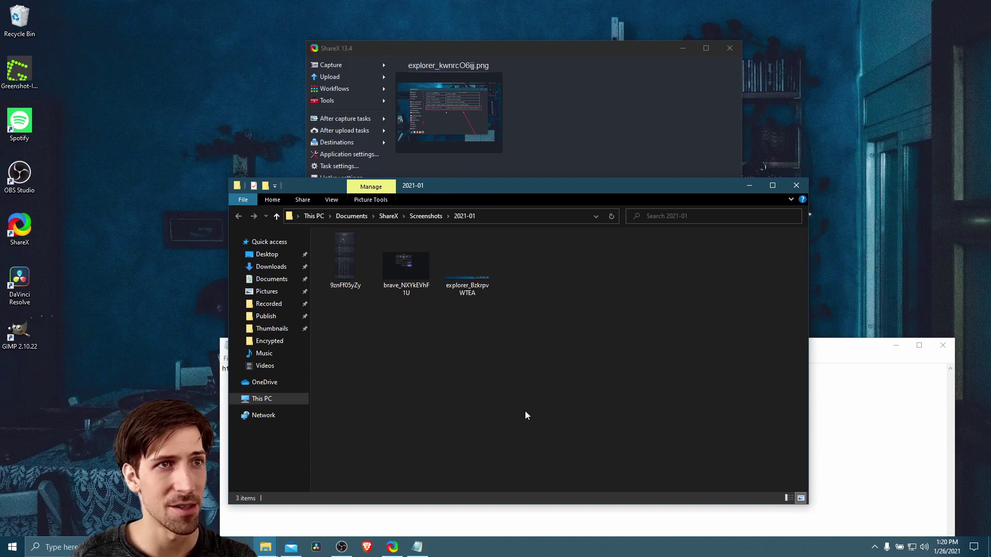
left_click_drag(493, 322, 478, 290)
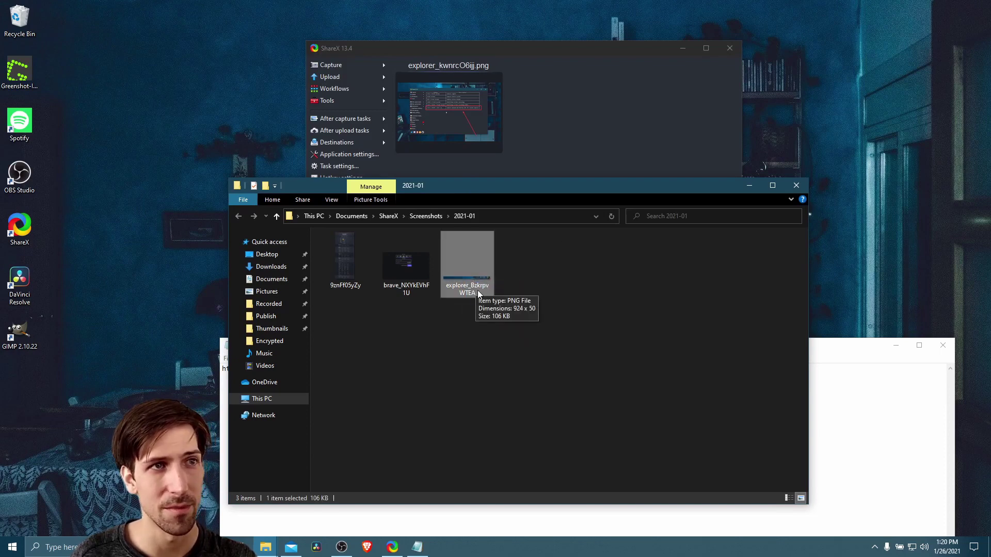
left_click_drag(525, 354, 483, 320)
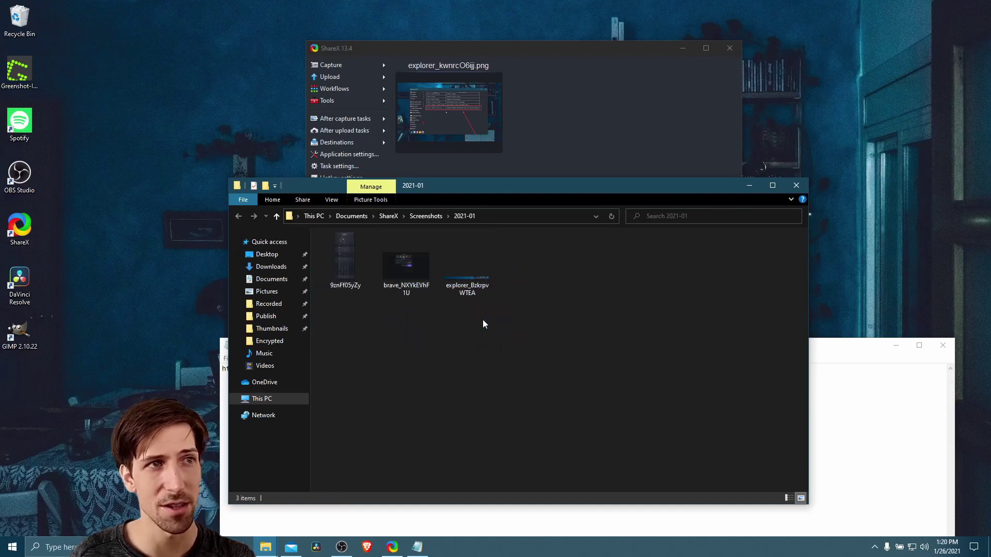
Step: Close the screenshots folder, move Notepad up, then minimize it to leave ShareX in front
left_click(801, 187)
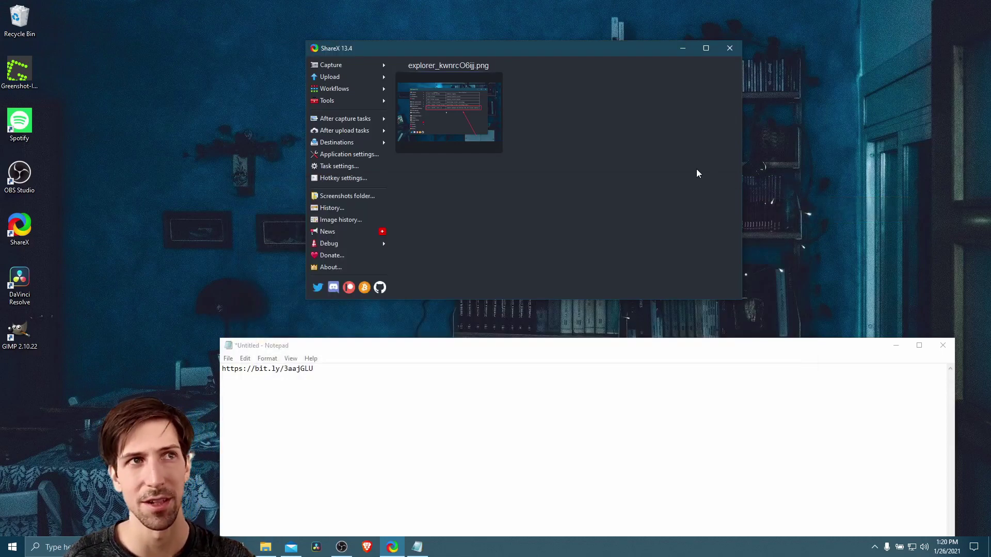
left_click_drag(658, 346, 619, 189)
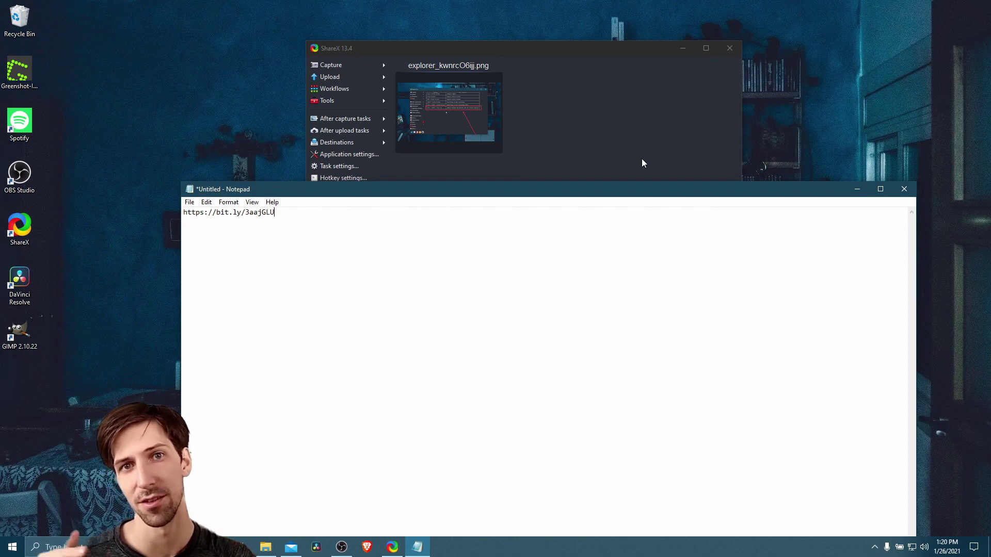
key("super+Down")
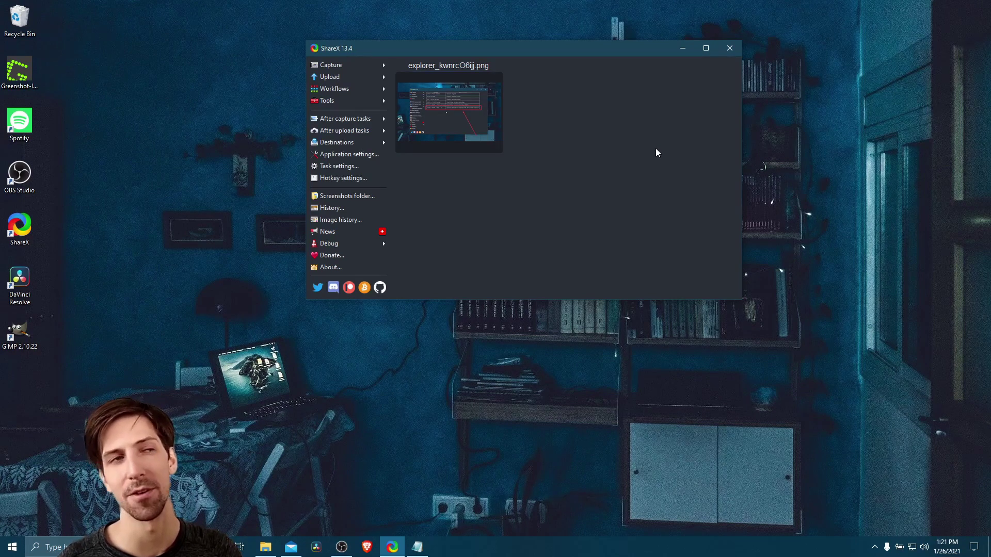
Step: Open the task settings for the Capture Upload and Shorten URL hotkey workflow
left_click(346, 92)
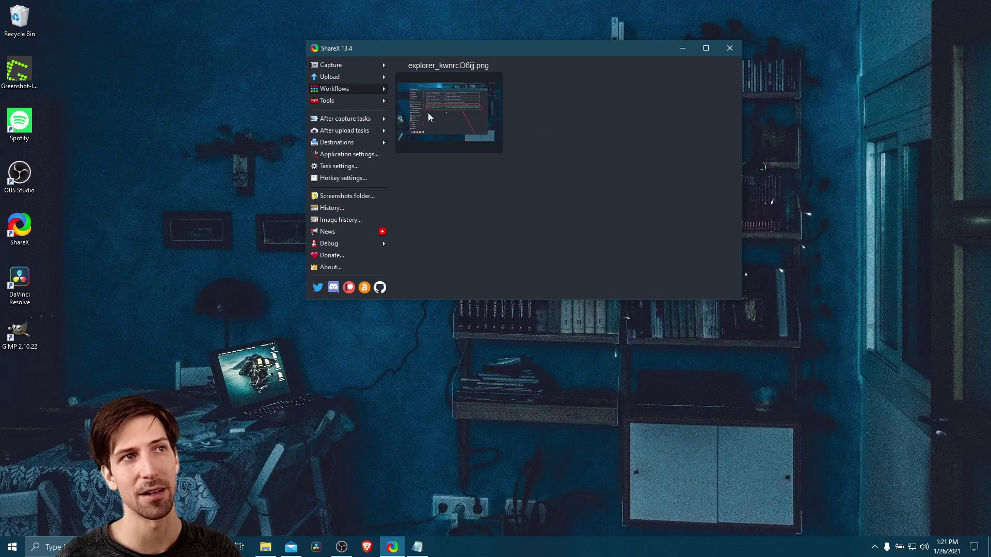
left_click(448, 164)
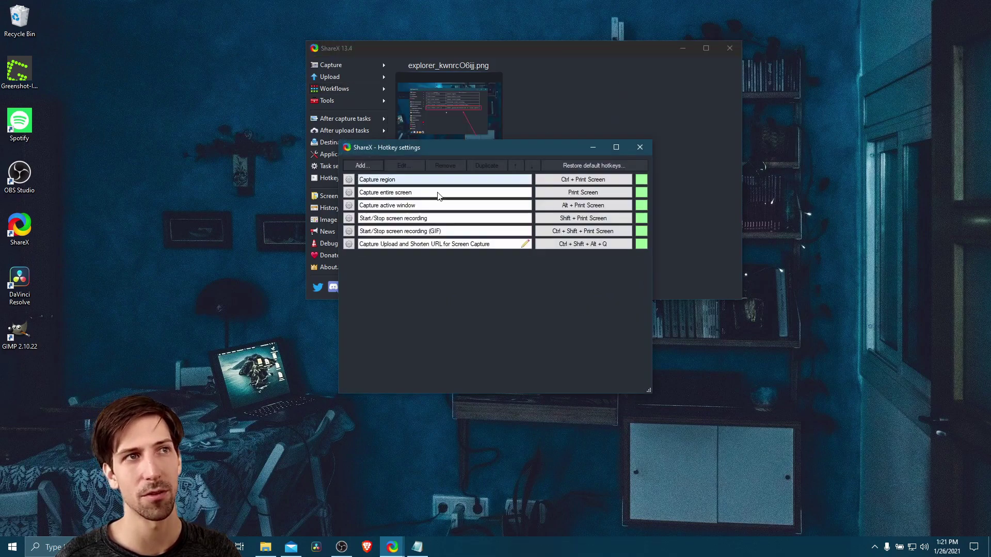
left_click(349, 243)
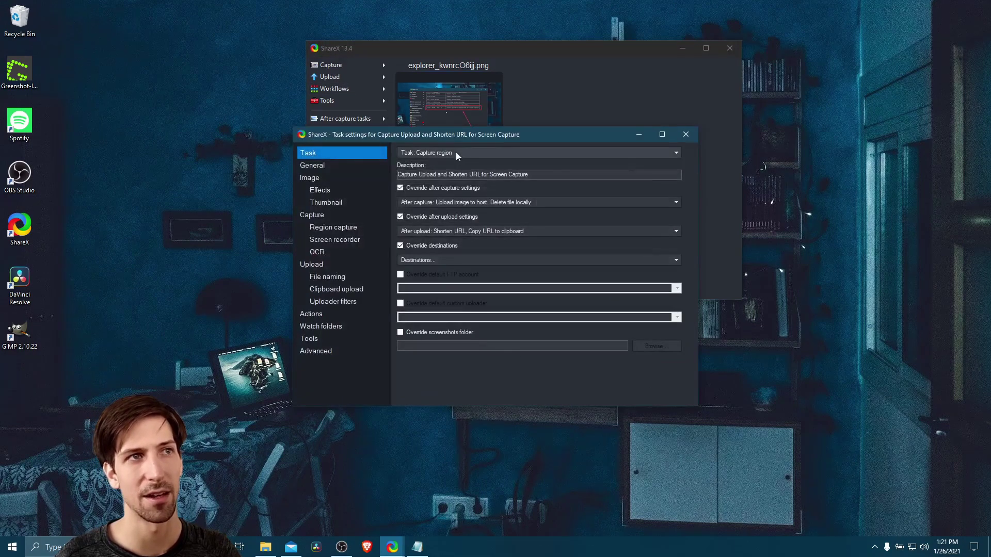
left_click_drag(481, 140, 446, 143)
Step: In the after-upload tasks, enable Share URL and disable Copy URL to clipboard
left_click(477, 238)
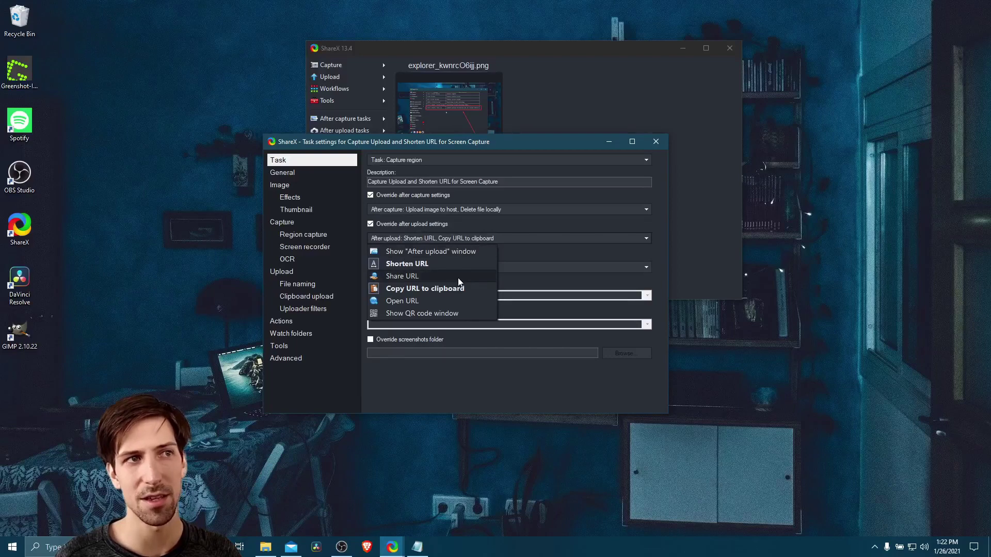
left_click(475, 277)
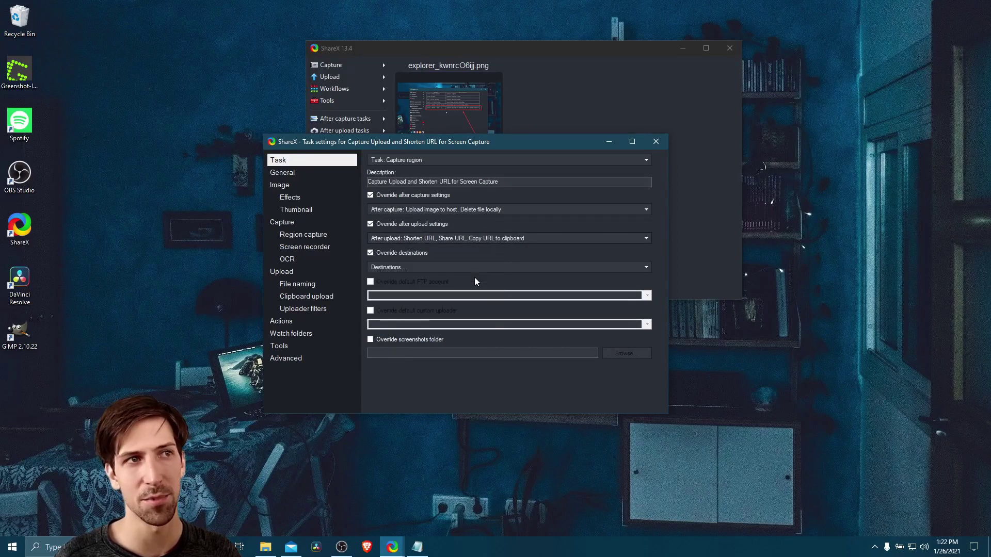
left_click(436, 266)
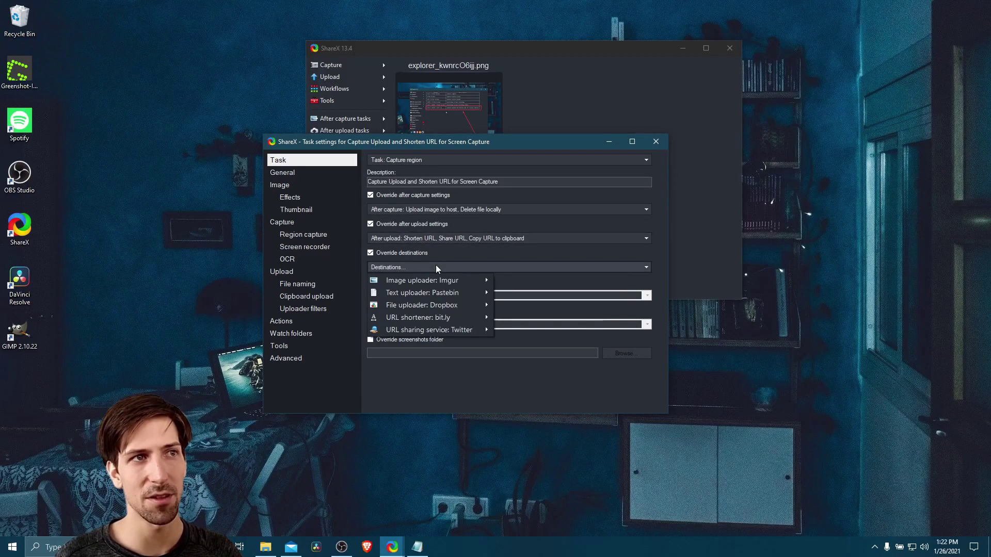
mouse_move(452, 328)
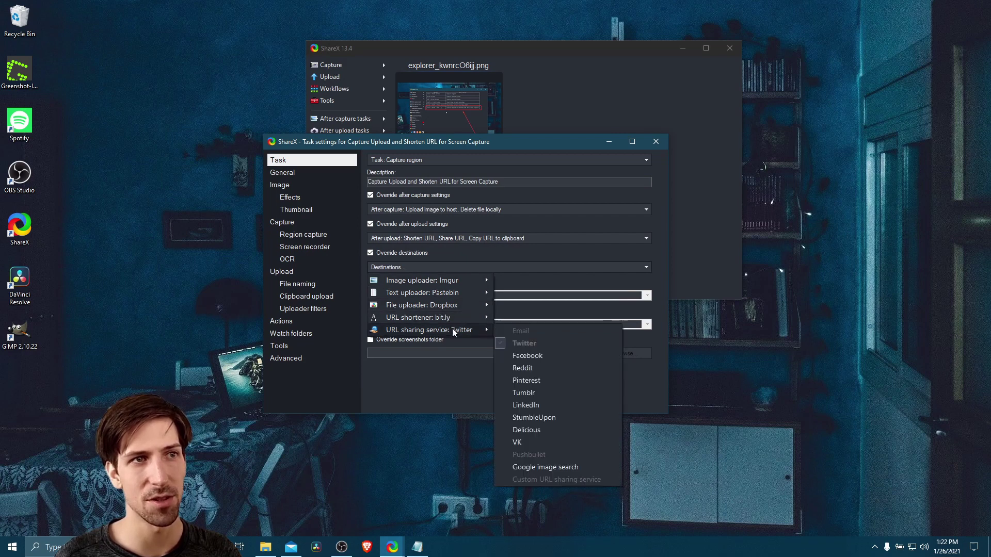
left_click(416, 238)
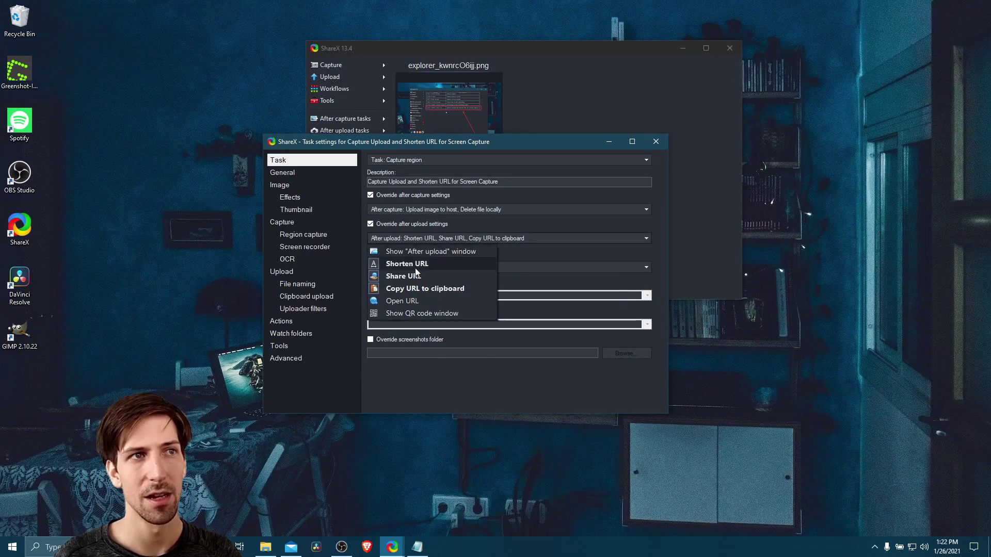
left_click(432, 290)
left_click(464, 267)
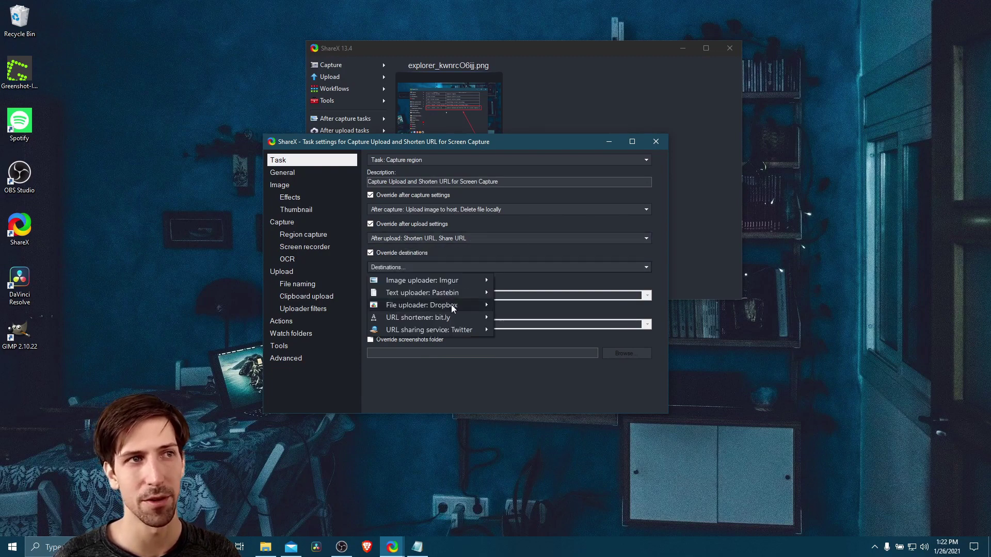
mouse_move(455, 330)
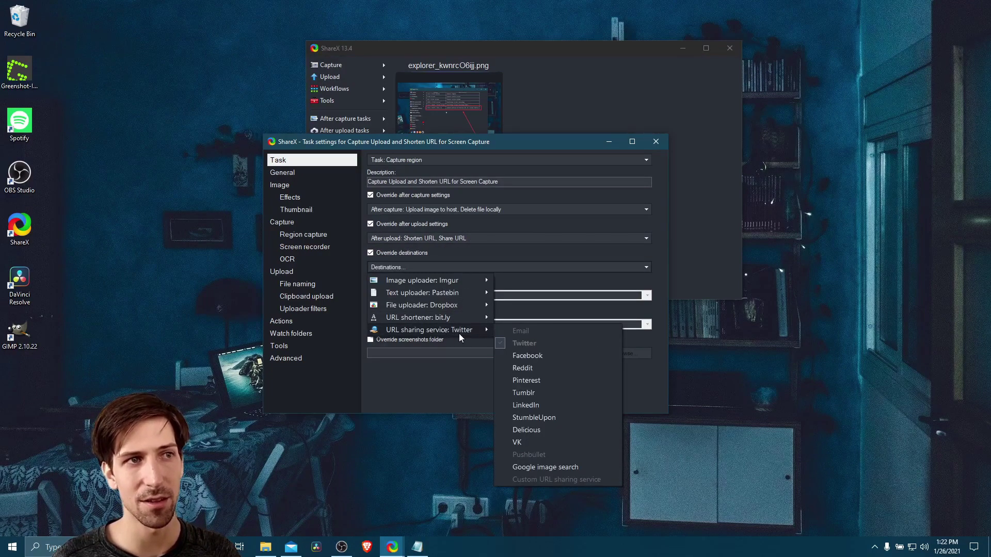